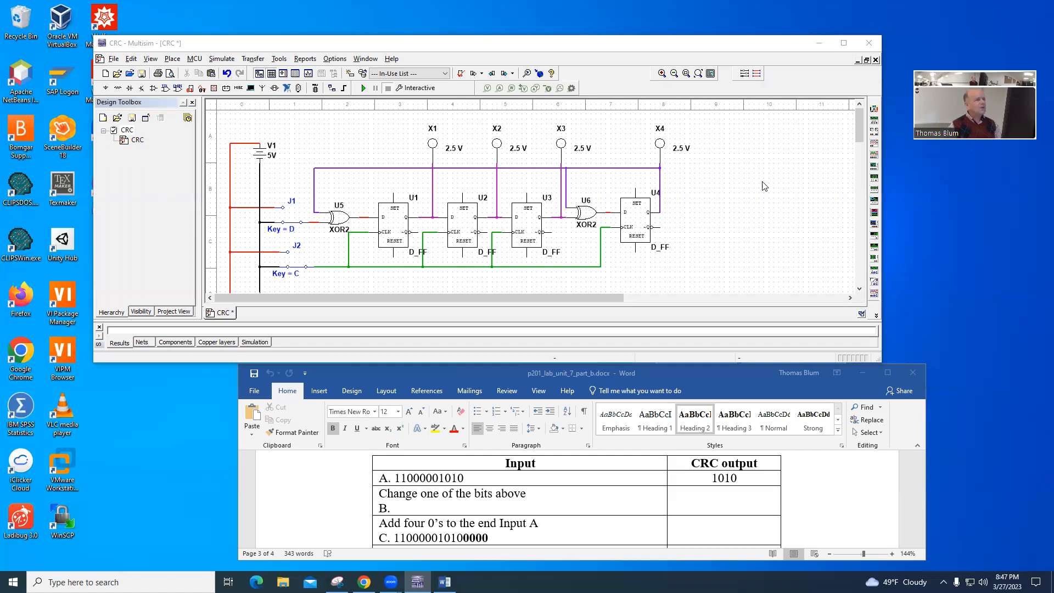
click(404, 485)
drag(395, 478, 465, 478)
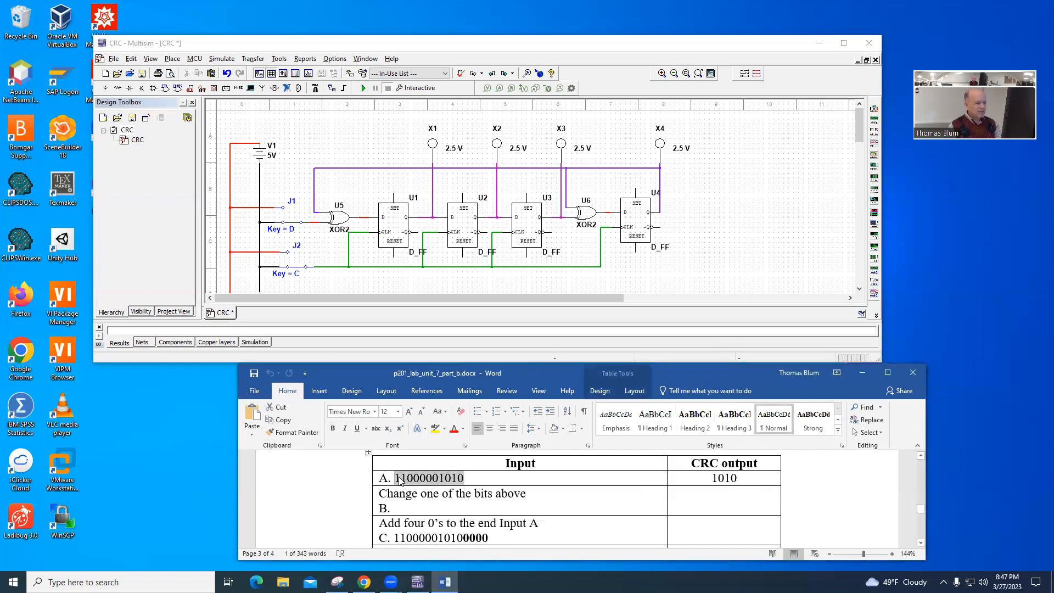
click(397, 479)
drag(395, 479, 399, 478)
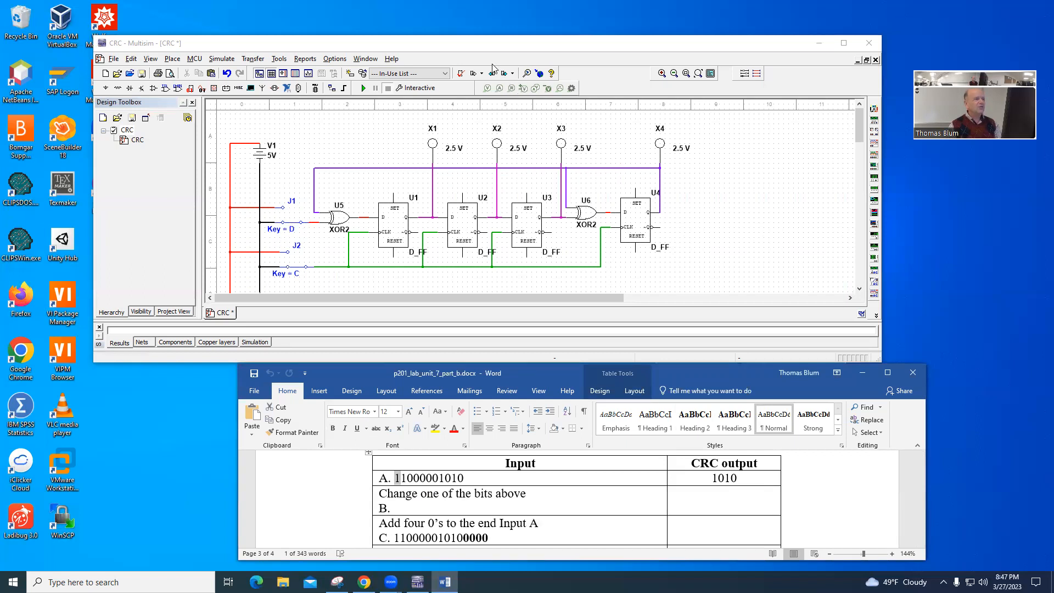
- Start the CRC simulation, set the data switch to 1, and clock in the first two 1 bits of input A
click(363, 91)
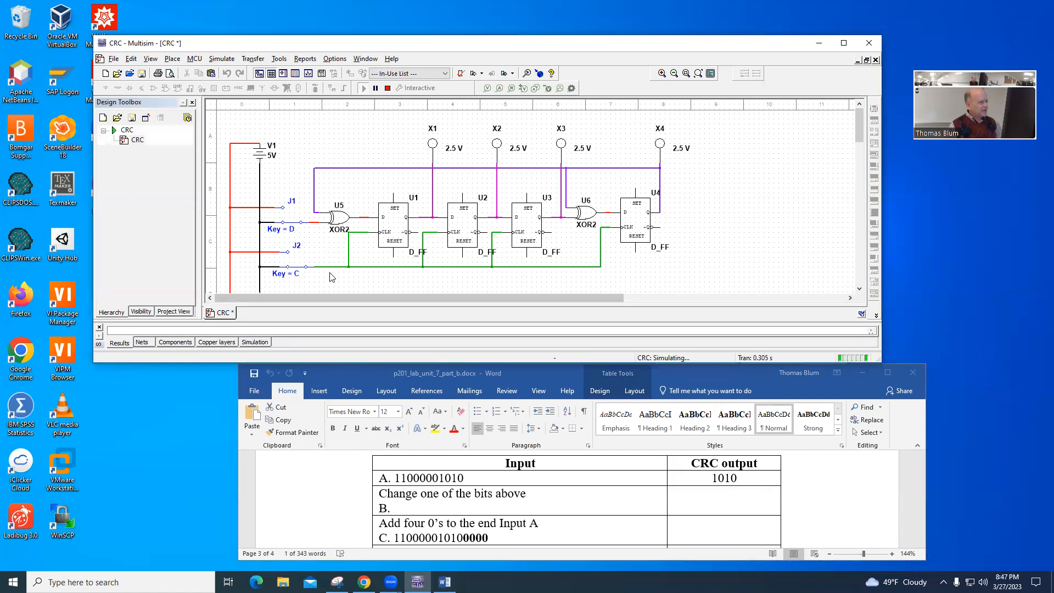
key(d)
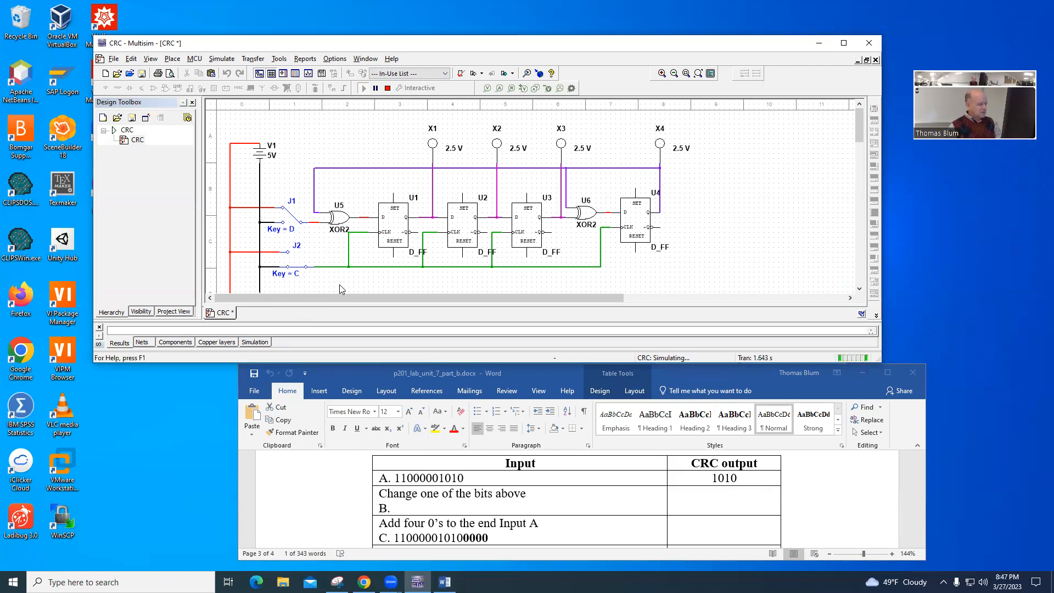
key(c)
key(c)
key(c)
key(c)
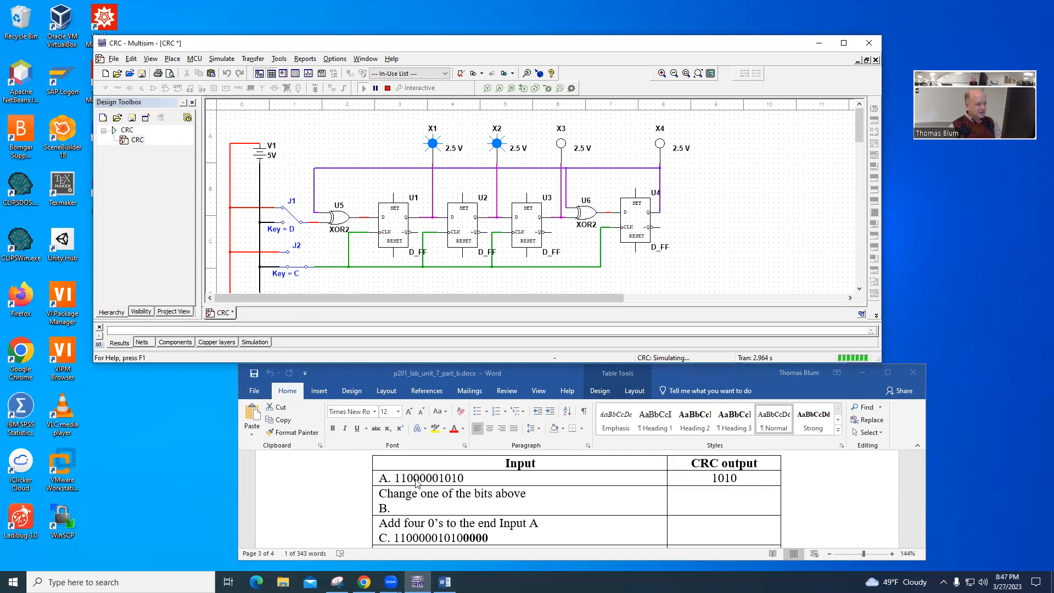
- Clock in input A's five consecutive 0 bits followed by the eighth bit, 1
key(d)
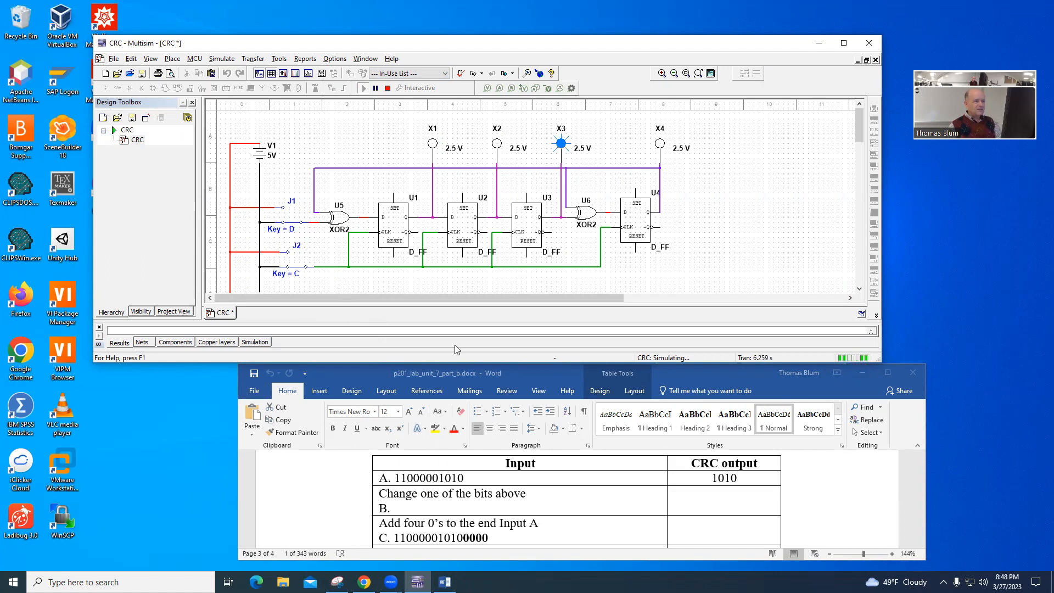
key(d)
key(c)
key(c)
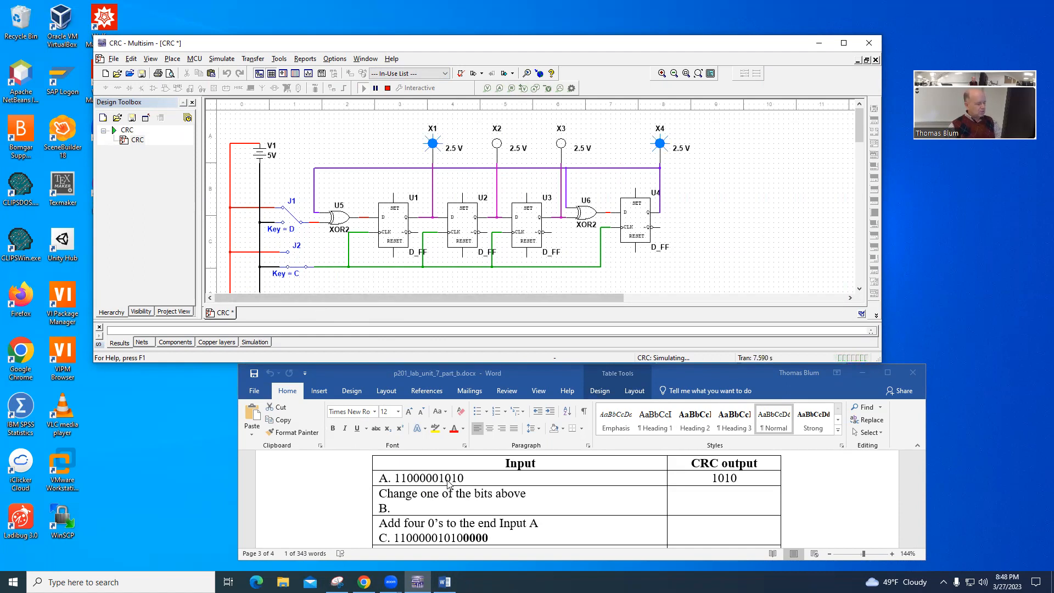
- Clock in the last three bits of input A, 010, switching the data value for each bit
key(d)
click(297, 232)
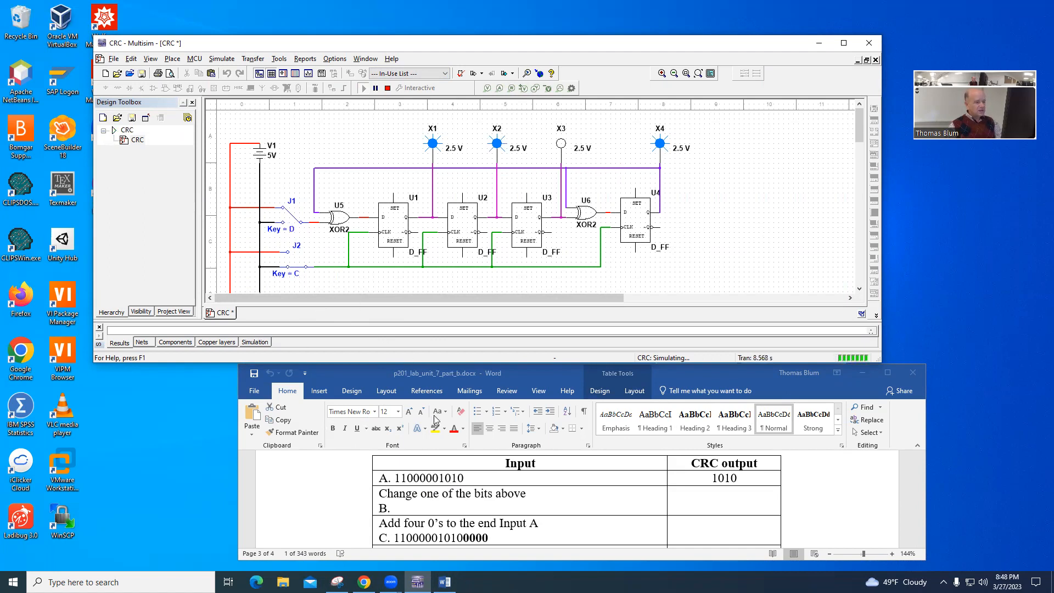
key(c)
key(c)
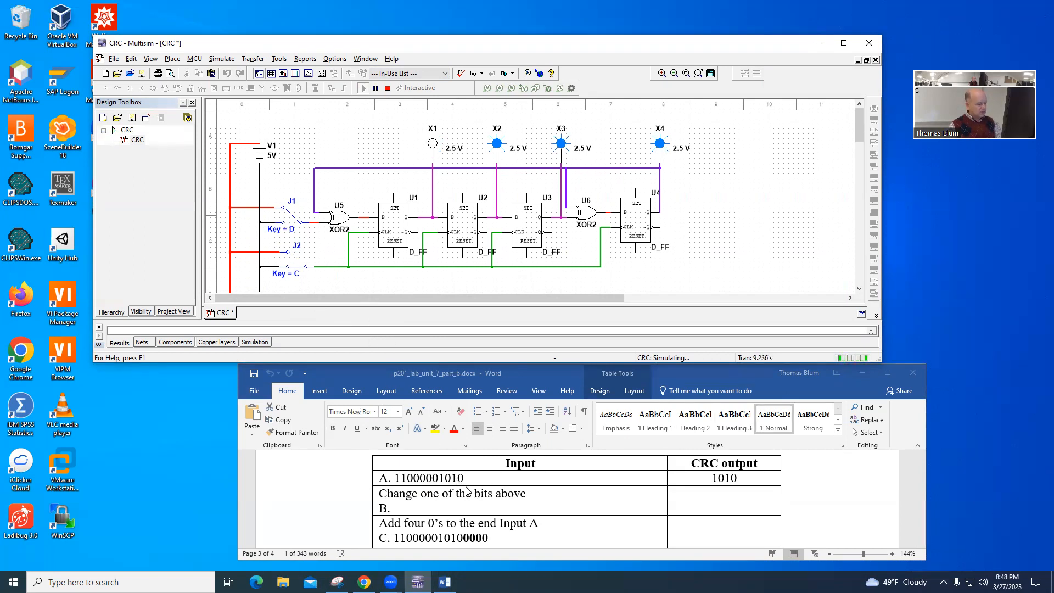
key(d)
key(c)
key(c)
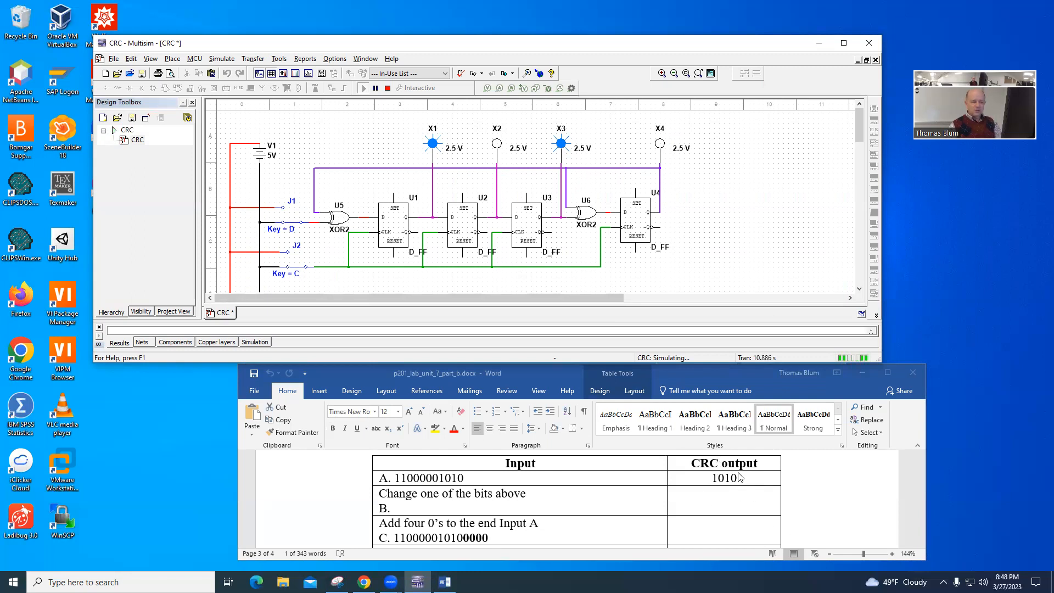
click(466, 477)
drag(466, 477, 395, 479)
key(ctrl+c)
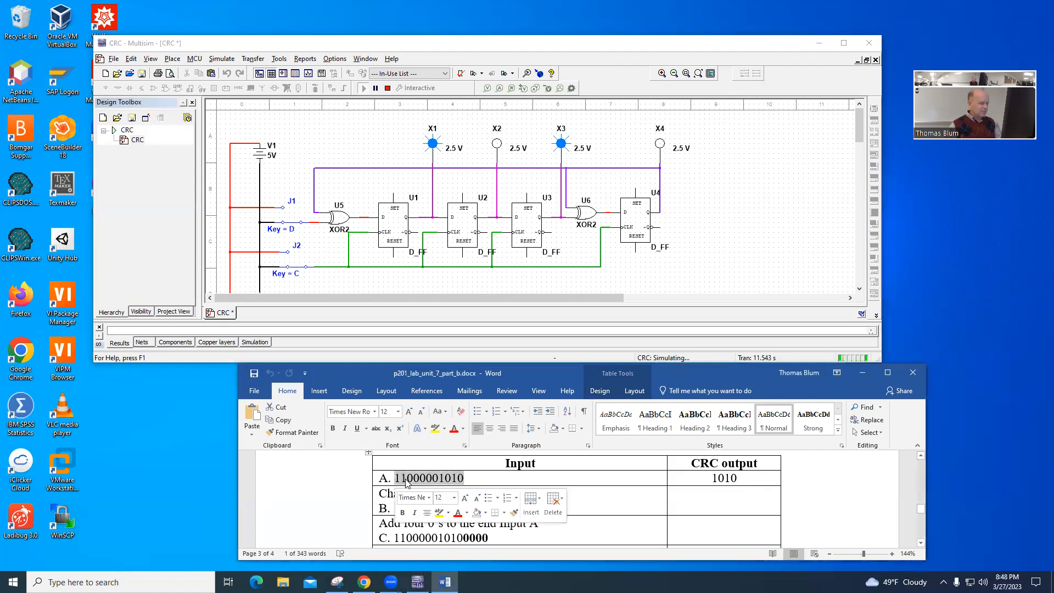
click(407, 504)
key(ctrl+v)
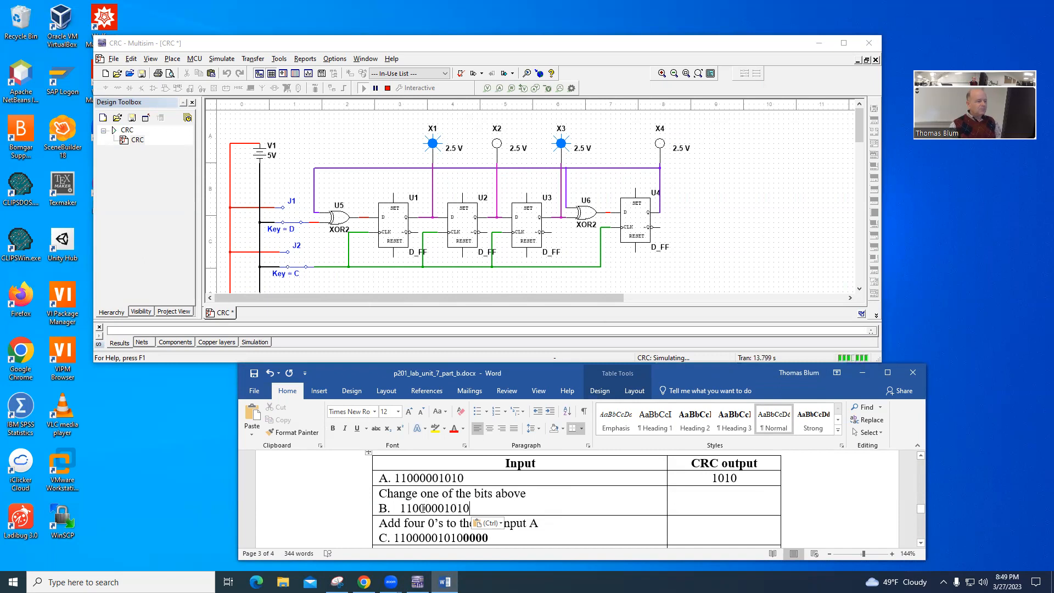
drag(412, 506, 418, 507)
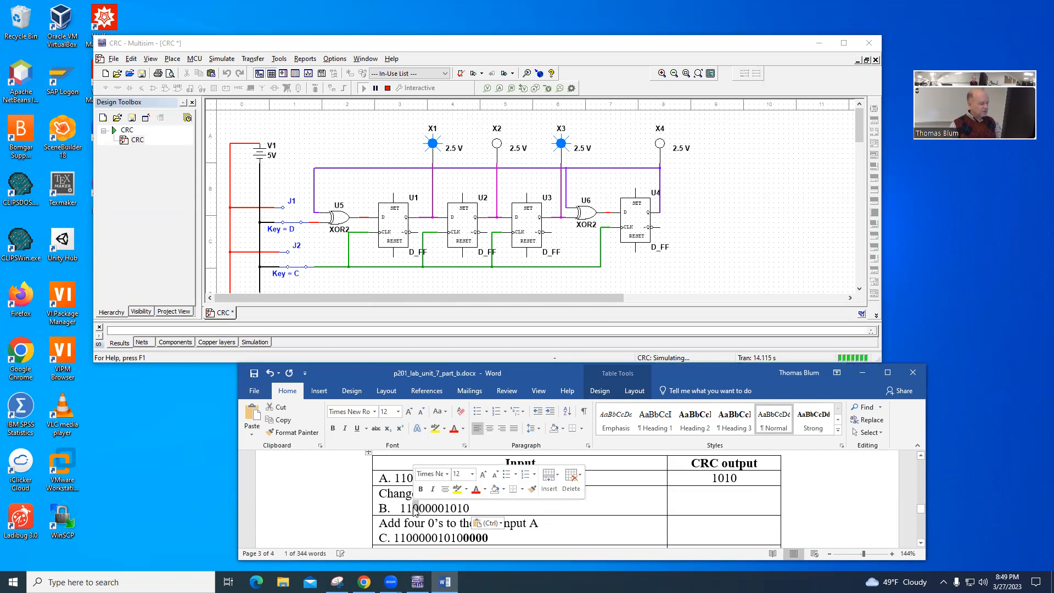
text(1)
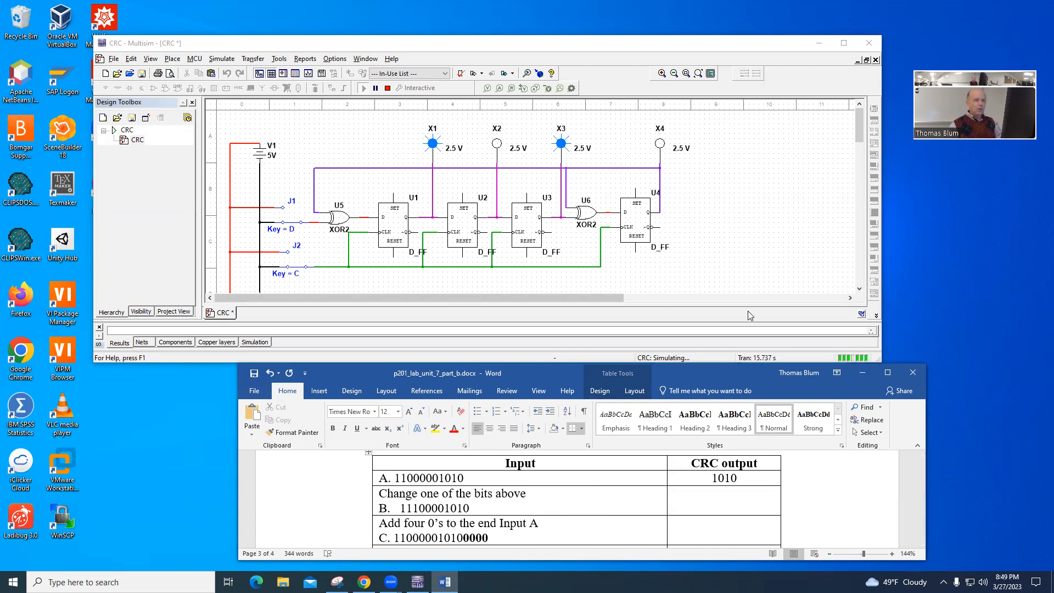
- Restart the Multisim simulation to clear the flip-flops, and clock in the first three 1 bits of input B
click(388, 87)
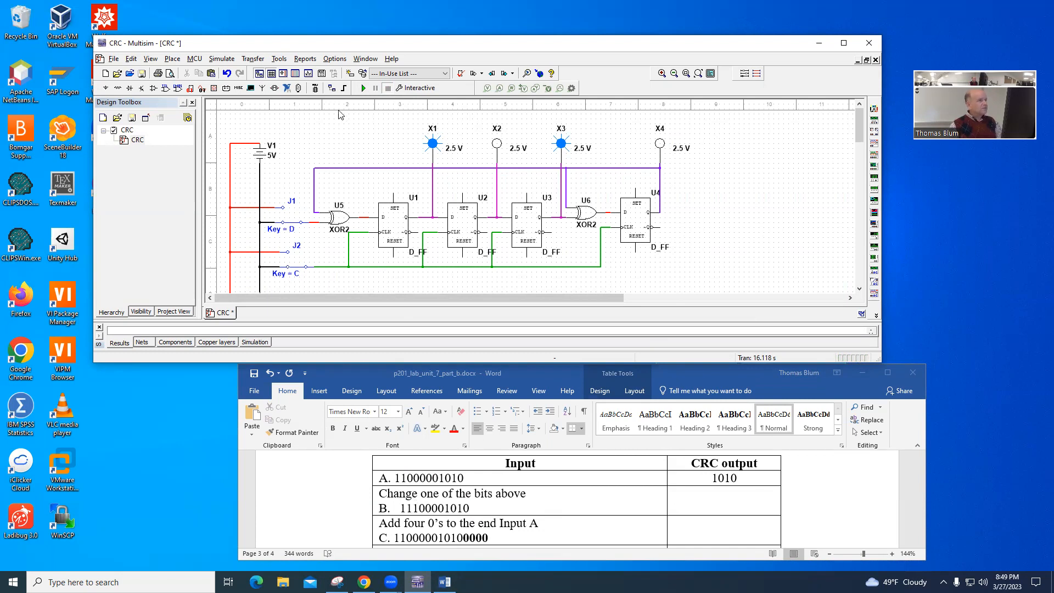
click(363, 89)
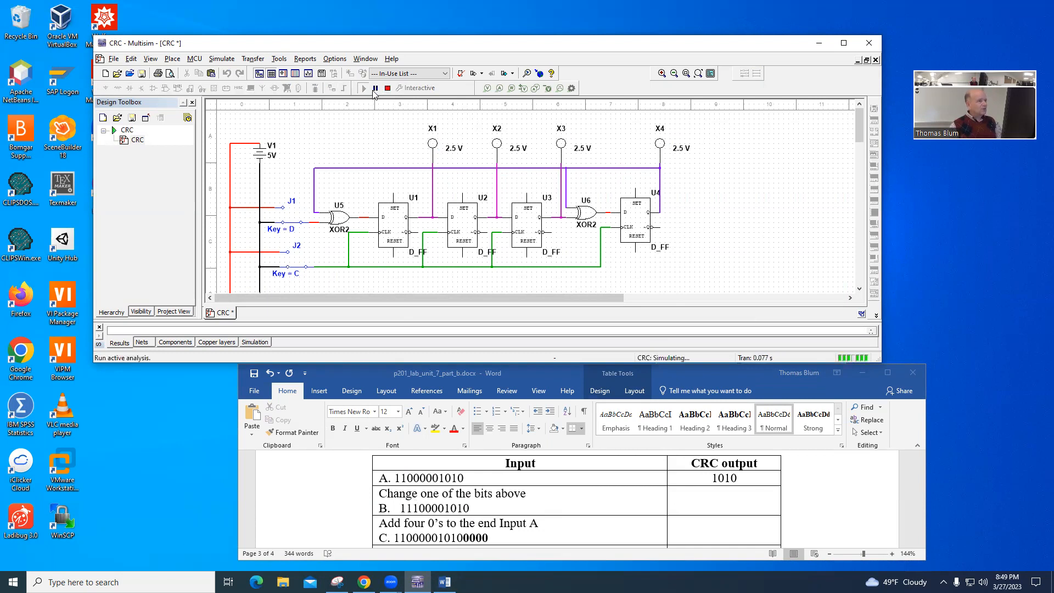
click(388, 89)
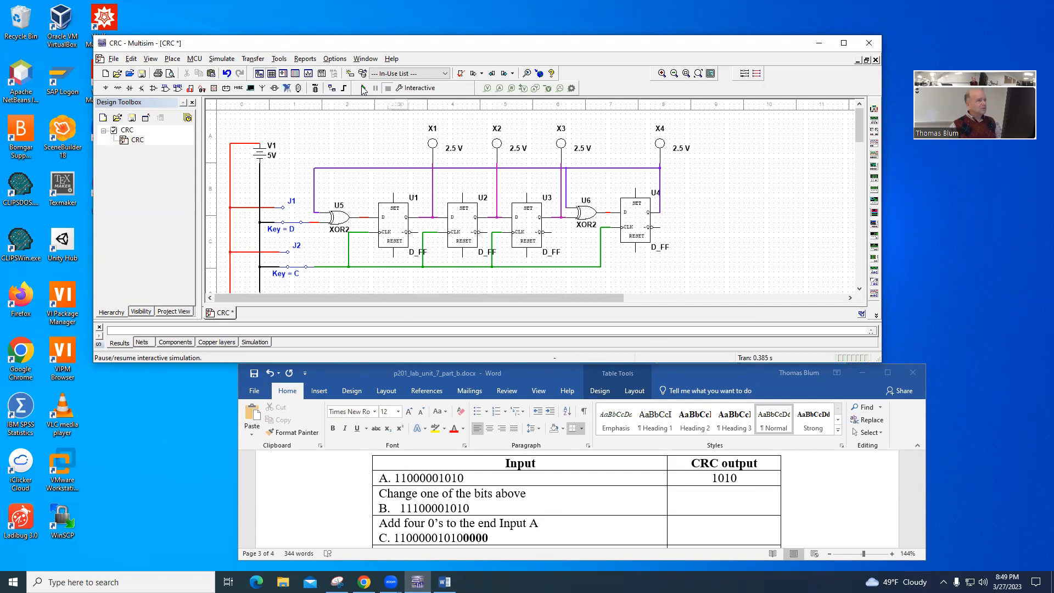
click(363, 88)
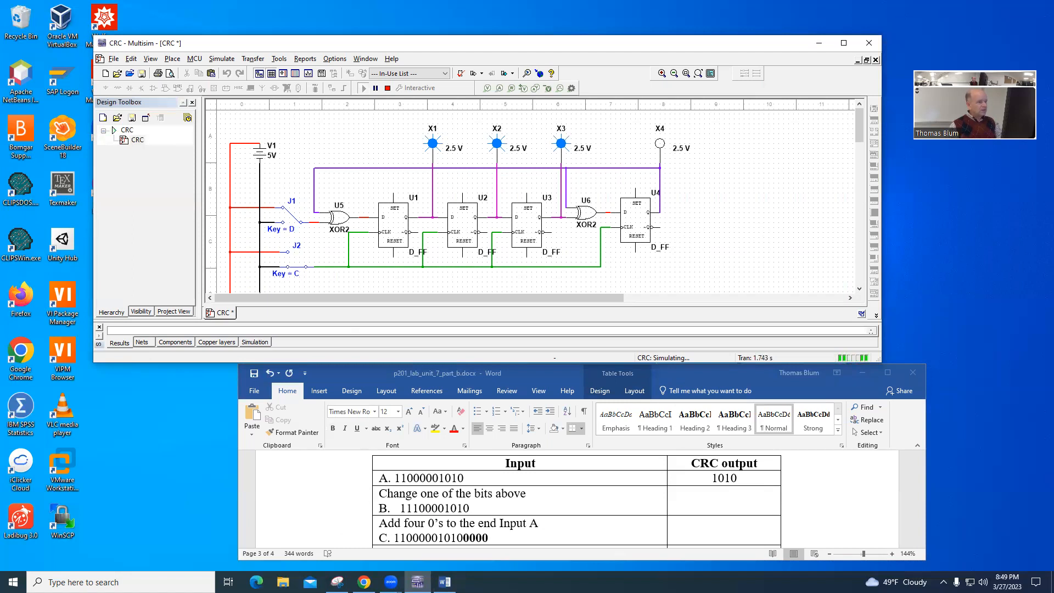
- Set the data switch to 0 and clock in the four consecutive 0 bits of input B
key(d)
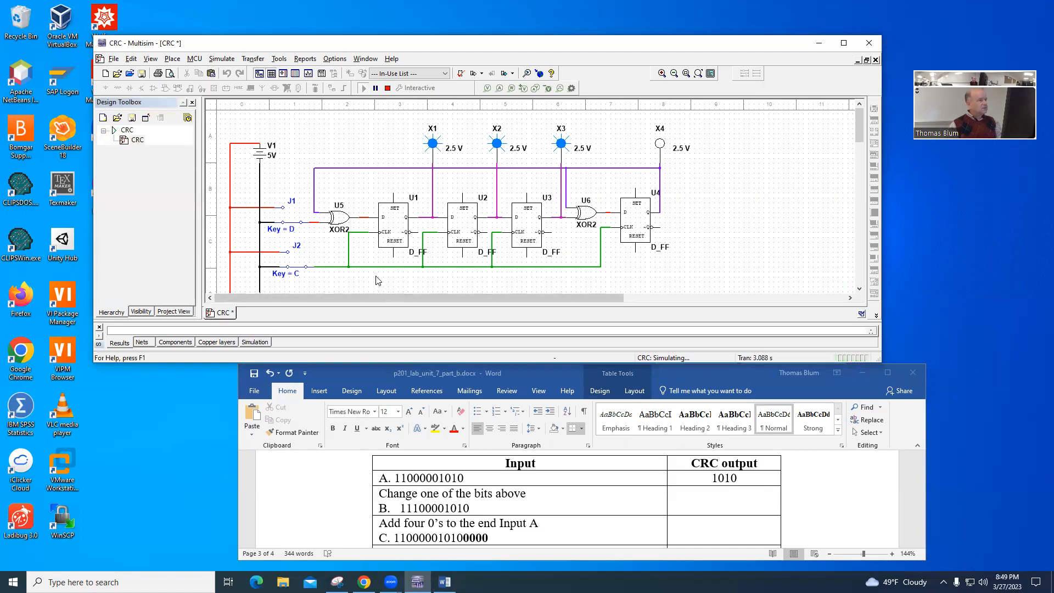
key(c)
key(c)
key(c)
key(c)
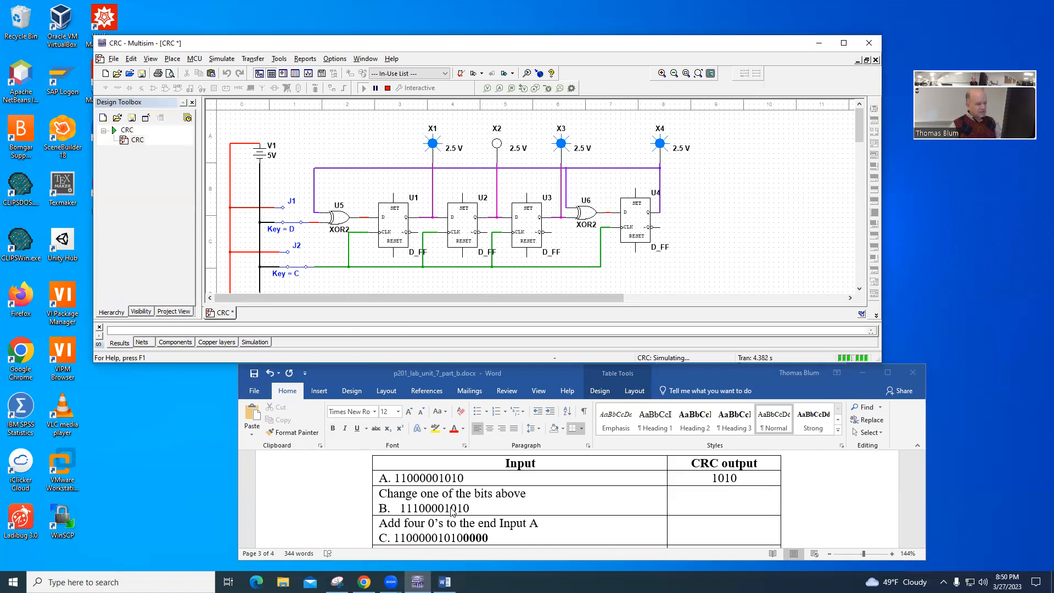
- Clock in the last four bits of input B, 1010, switching the data value for each bit
key(d)
key(c)
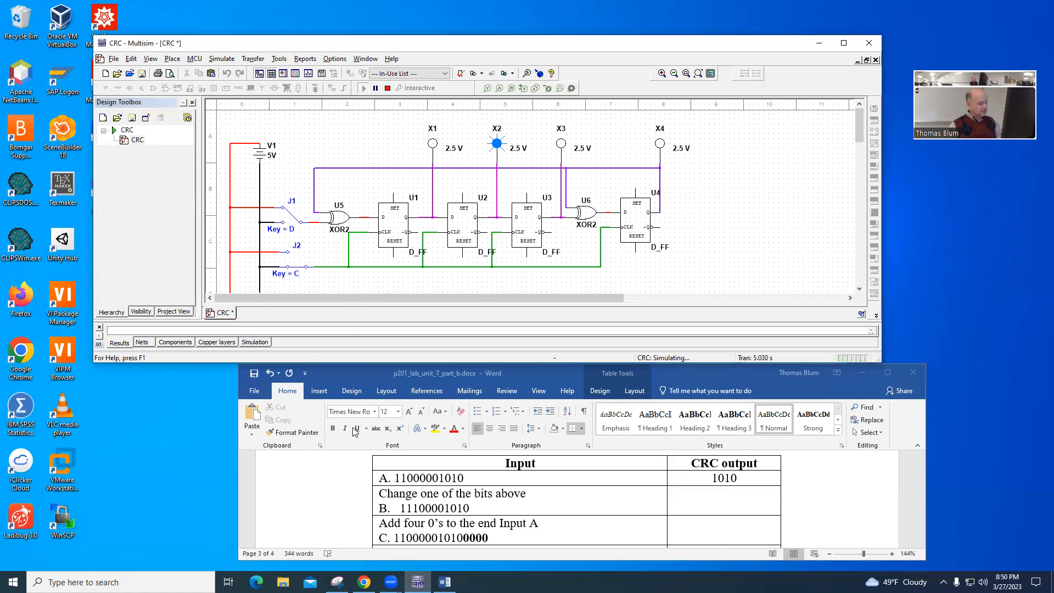
key(c)
key(c)
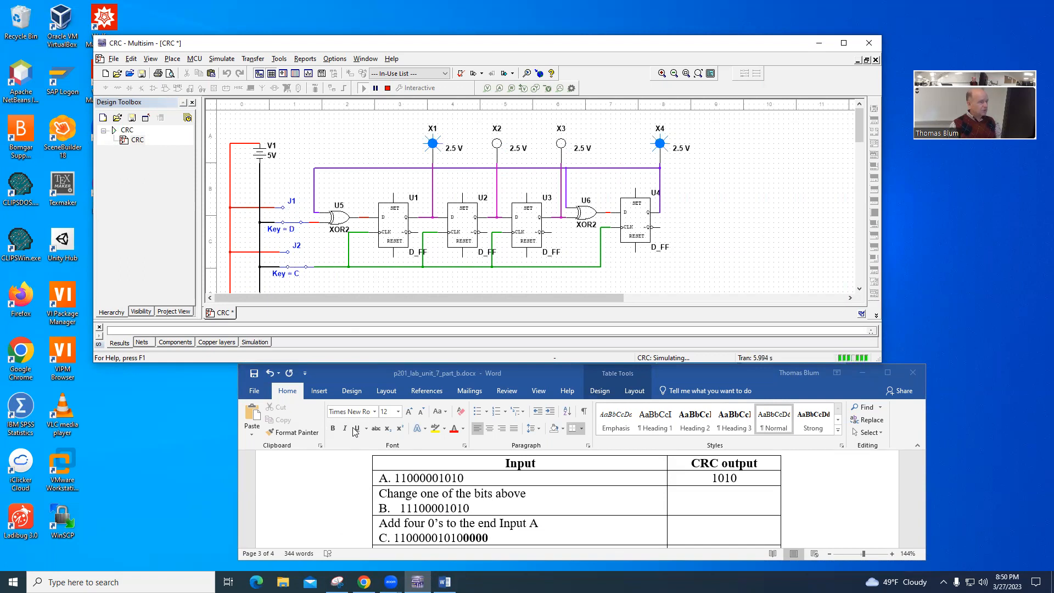
key(c)
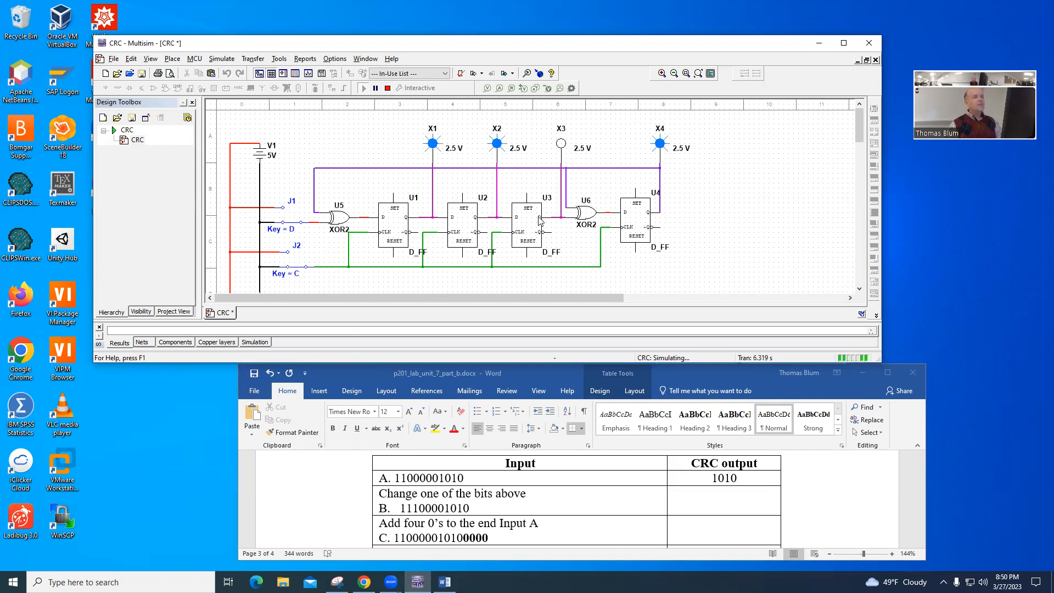